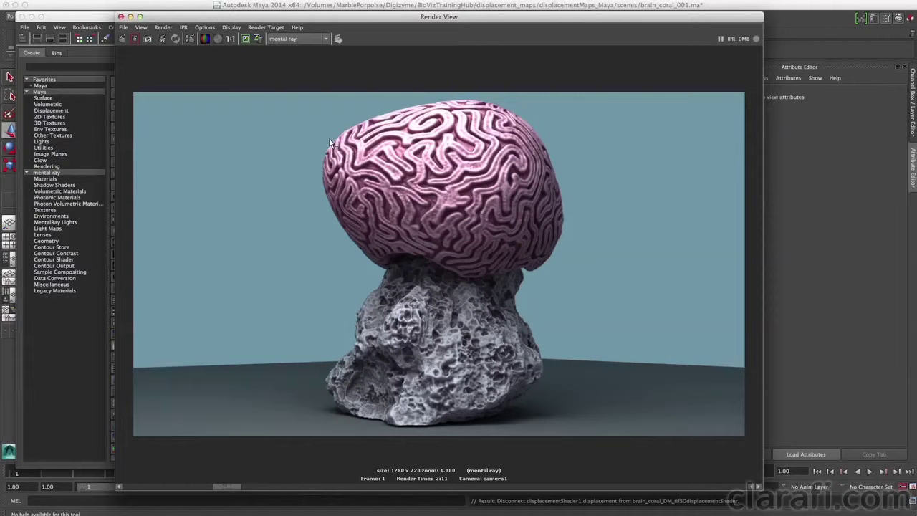
Move the Render View aside and hide Tool Settings to widen the viewport.
{"action": "left_click_drag", "start_coordinate": [436, 17], "coordinate": [440, 505]}
{"action": "left_click_drag", "start_coordinate": [156, 18], "coordinate": [248, 63]}
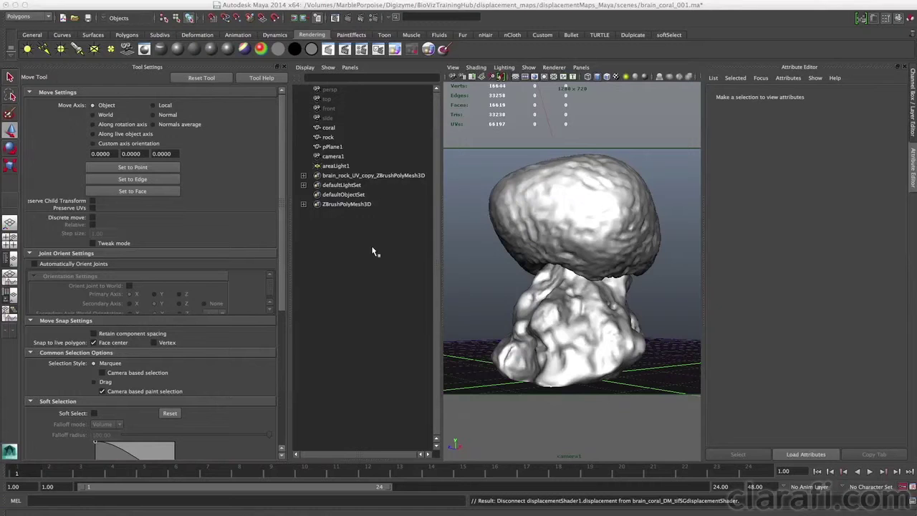
{"action": "left_click", "coordinate": [282, 68]}
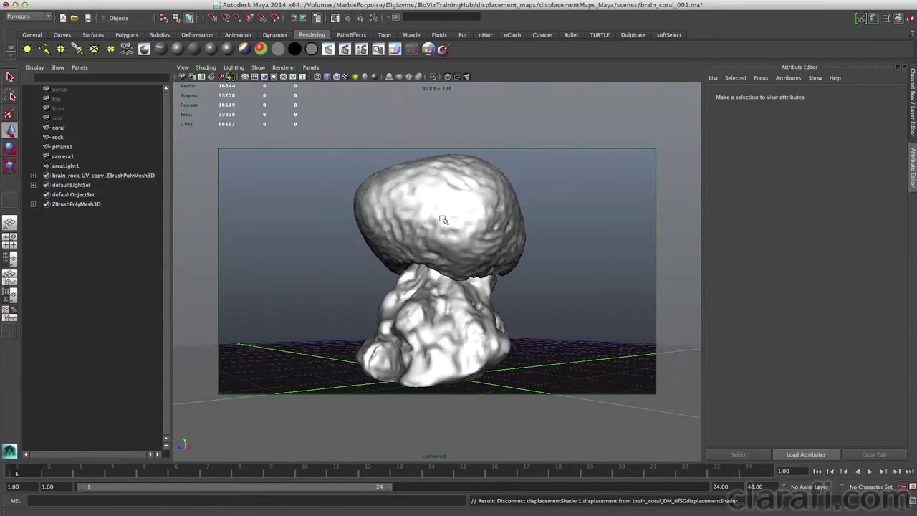
Select the coral and rock meshes to inspect them, then deselect everything.
{"action": "left_click", "coordinate": [443, 220]}
{"action": "left_click", "coordinate": [456, 314]}
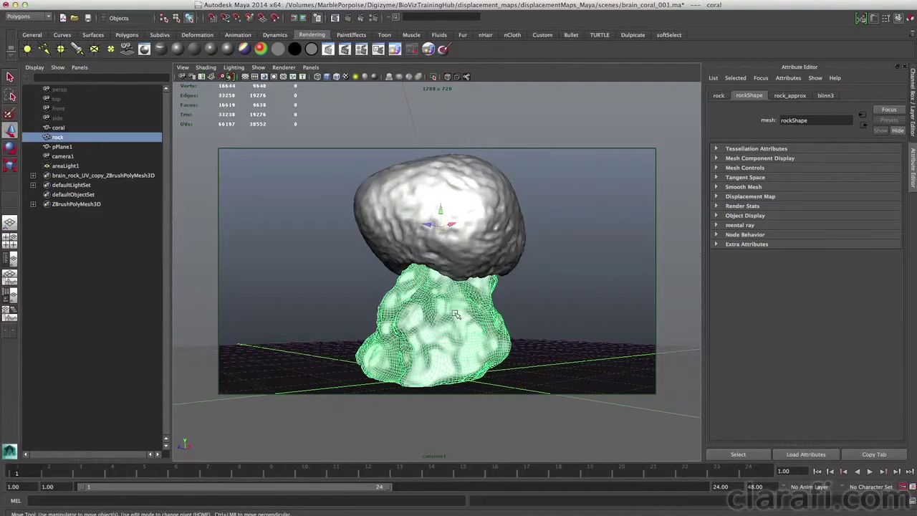
{"action": "left_click", "coordinate": [485, 239]}
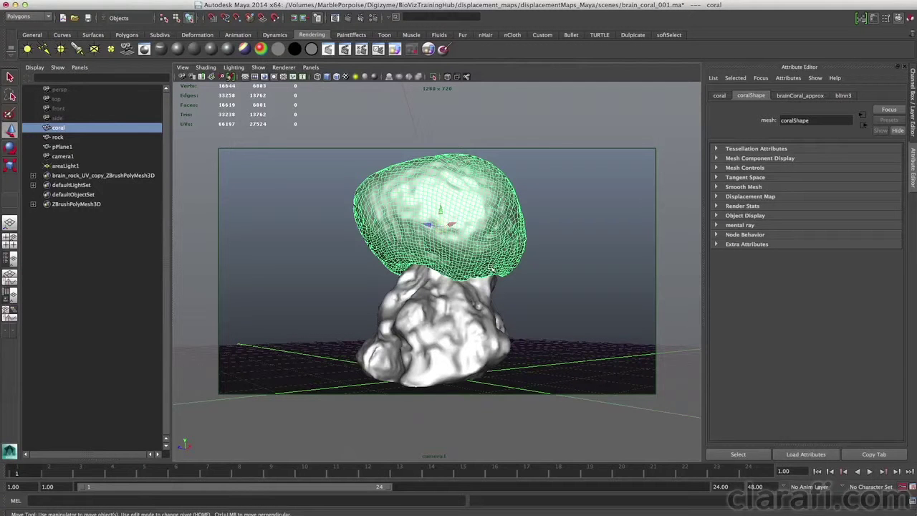
{"action": "left_click", "coordinate": [564, 253]}
{"action": "key", "text": "space"}
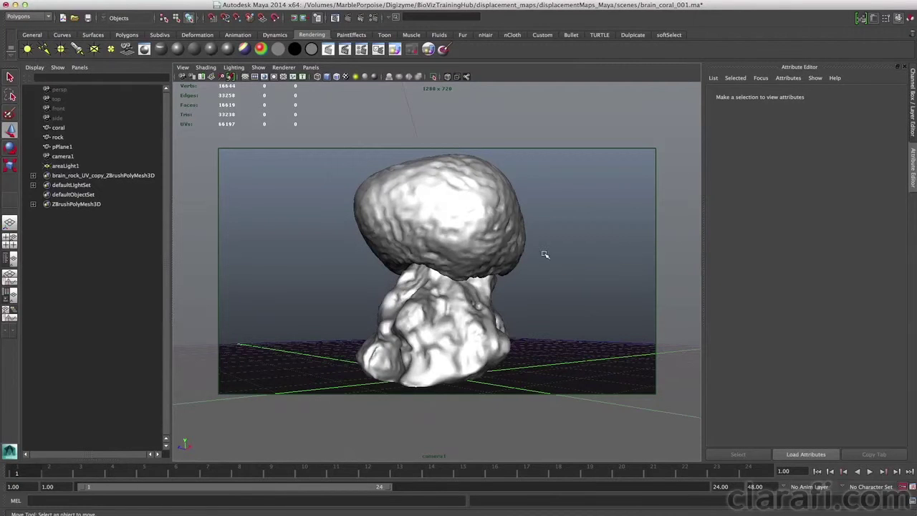
Switch the viewport to look through the persp camera.
{"action": "left_click", "coordinate": [284, 67]}
{"action": "mouse_move", "coordinate": [311, 66]}
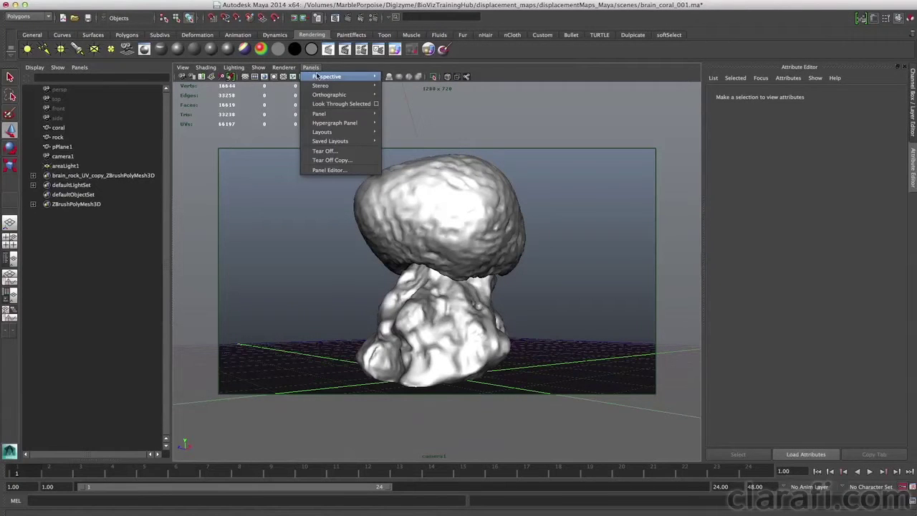
{"action": "left_click", "coordinate": [401, 80]}
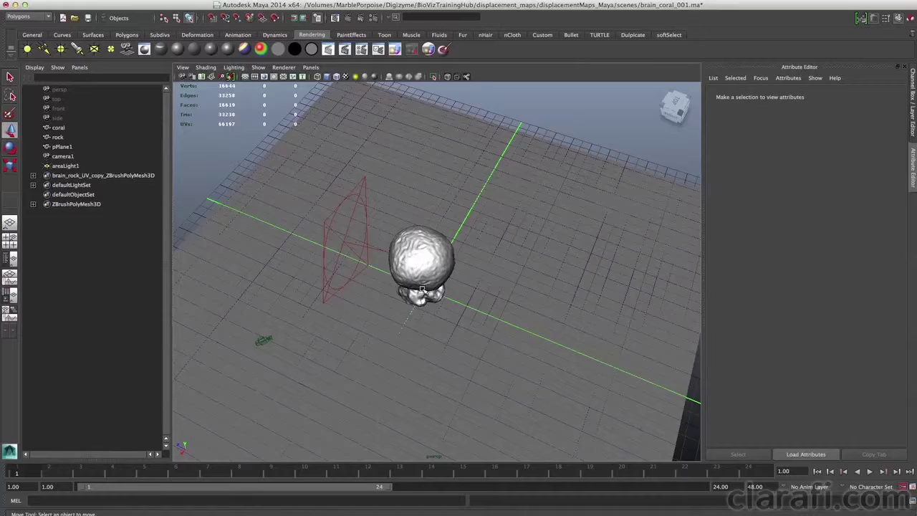
Dolly and orbit close around the coral to inspect its lumpy low-resolution mesh.
{"action": "right_click_drag", "start_coordinate": [422, 289], "coordinate": [497, 293], "text": "alt"}
{"action": "left_click", "coordinate": [431, 273]}
{"action": "left_click_drag", "start_coordinate": [432, 272], "coordinate": [425, 248], "text": "alt"}
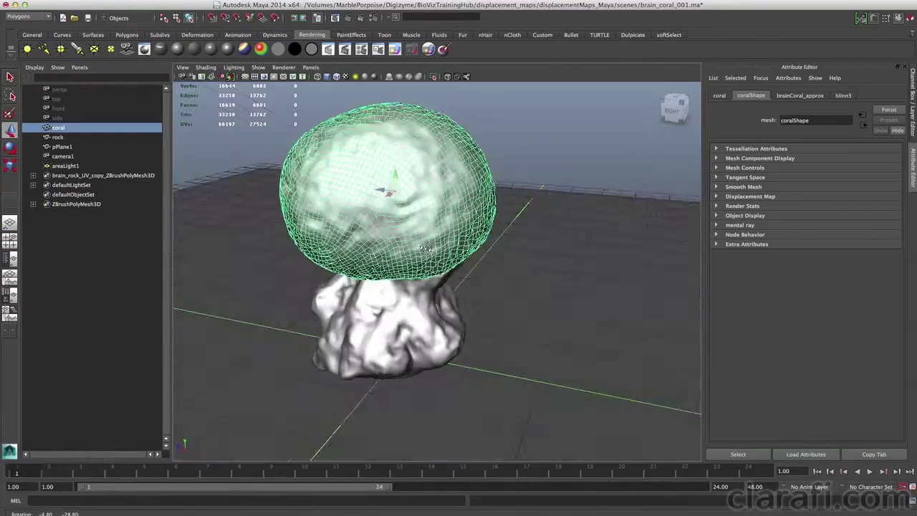
{"action": "right_click_drag", "start_coordinate": [424, 249], "coordinate": [441, 284], "text": "alt"}
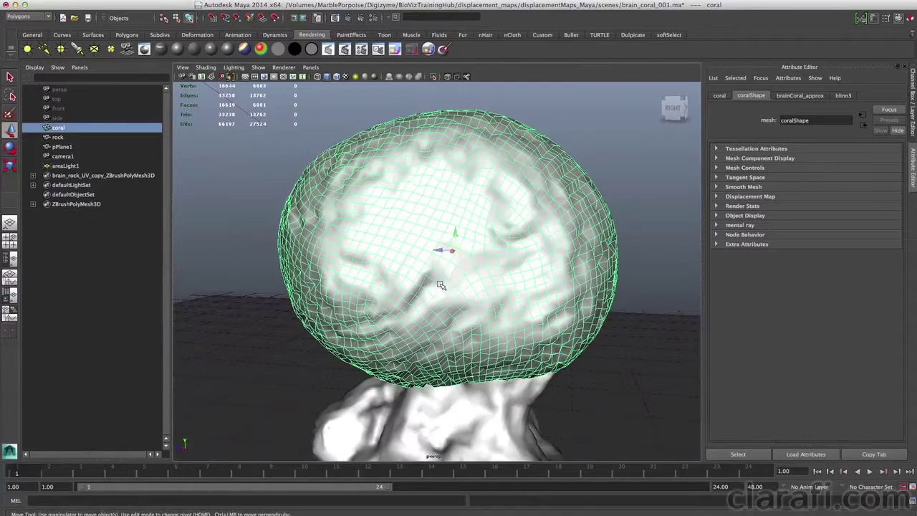
{"action": "left_click_drag", "start_coordinate": [440, 284], "coordinate": [475, 201], "text": "alt"}
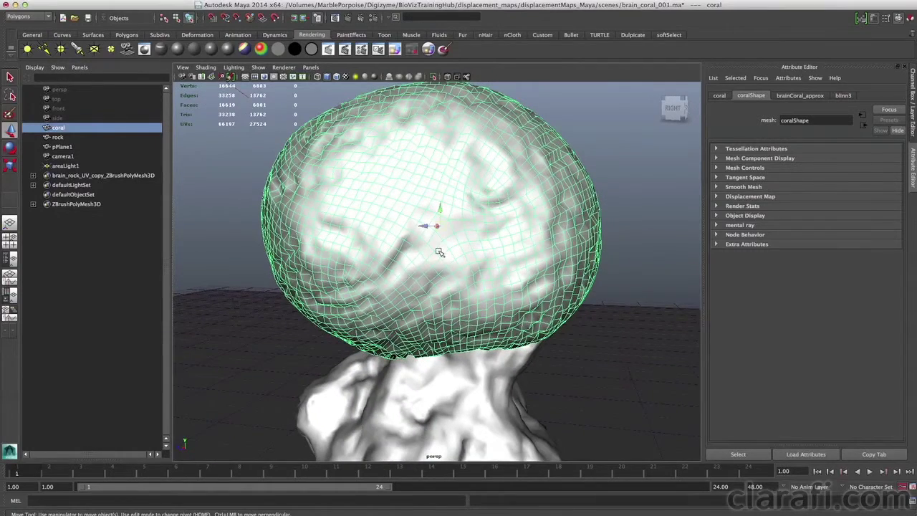
{"action": "left_click_drag", "start_coordinate": [439, 252], "coordinate": [336, 267], "text": "alt"}
{"action": "left_click", "coordinate": [426, 347]}
{"action": "left_click", "coordinate": [486, 309]}
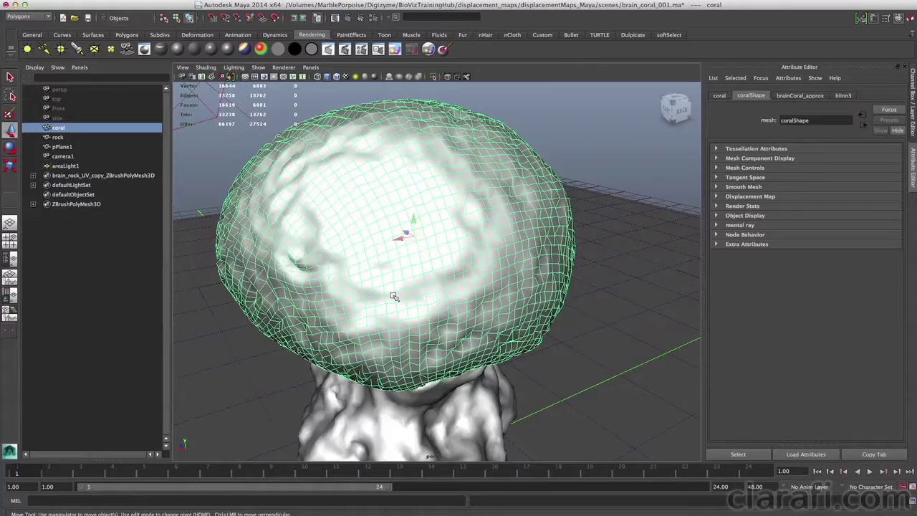
{"action": "left_click_drag", "start_coordinate": [395, 296], "coordinate": [420, 322], "text": "alt"}
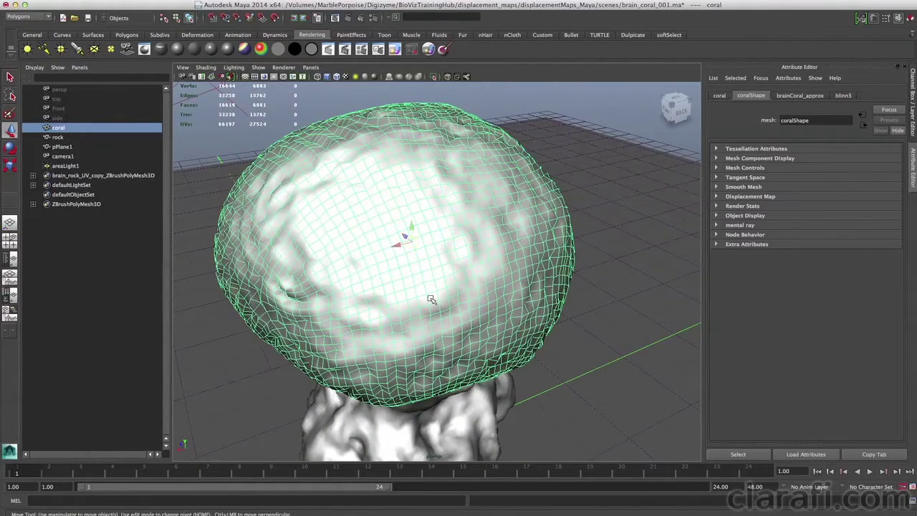
Turn on textured shading (6) and orbit around the pink-grooved coral and rock.
{"action": "key", "text": "6"}
{"action": "mouse_move", "coordinate": [431, 299]}
{"action": "left_mouse_down", "text": "alt"}
{"action": "mouse_move", "coordinate": [420, 268]}
{"action": "mouse_move", "coordinate": [425, 307]}
{"action": "mouse_move", "coordinate": [405, 286]}
{"action": "mouse_move", "coordinate": [430, 258]}
{"action": "mouse_move", "coordinate": [444, 266]}
{"action": "left_mouse_up", "text": "alt"}
{"action": "left_click", "coordinate": [573, 161]}
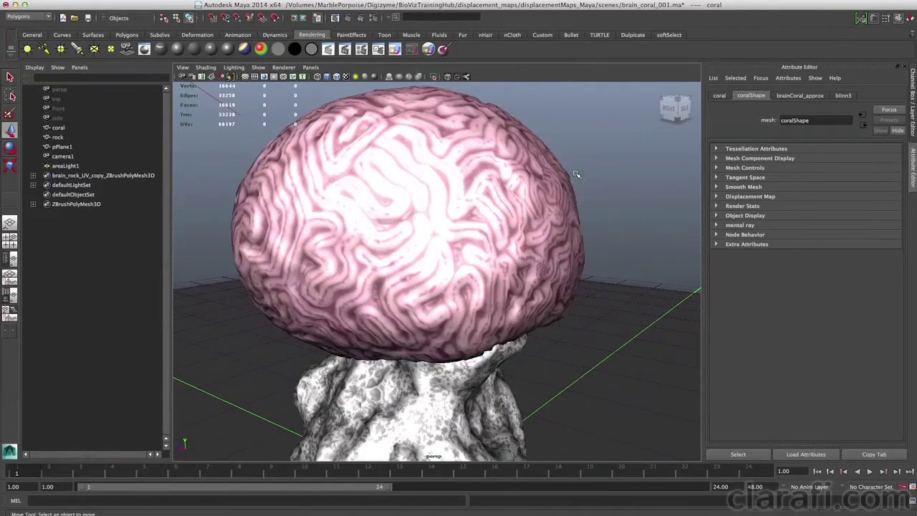
{"action": "right_click_drag", "start_coordinate": [573, 161], "coordinate": [446, 197], "text": "alt"}
{"action": "mouse_move", "coordinate": [446, 197]}
{"action": "left_mouse_down", "text": "alt"}
{"action": "mouse_move", "coordinate": [454, 218]}
{"action": "mouse_move", "coordinate": [464, 195]}
{"action": "mouse_move", "coordinate": [415, 207]}
{"action": "mouse_move", "coordinate": [430, 203]}
{"action": "left_mouse_up", "text": "alt"}
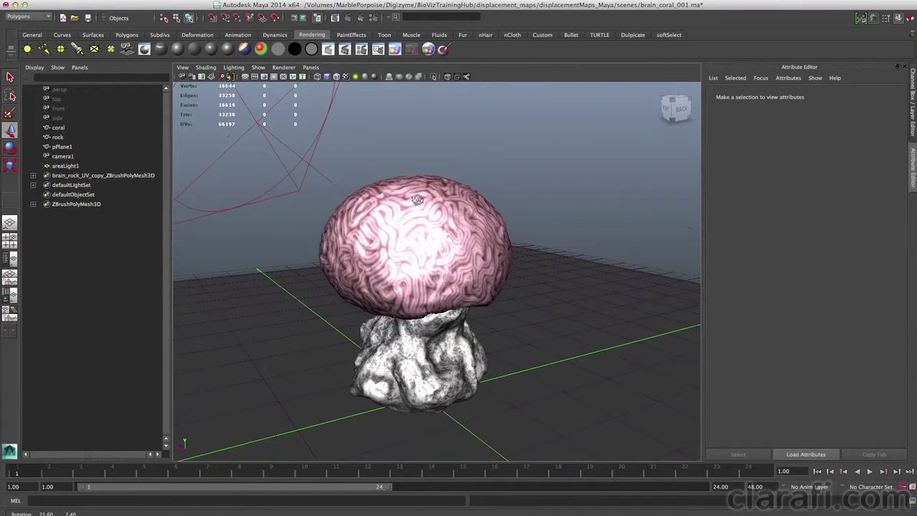
{"action": "right_click_drag", "start_coordinate": [430, 203], "coordinate": [456, 205], "text": "alt"}
Zoom in on the coral and restore the Render View with the finished render.
{"action": "scroll", "coordinate": [457, 205], "scroll_direction": "up", "scroll_amount": 3}
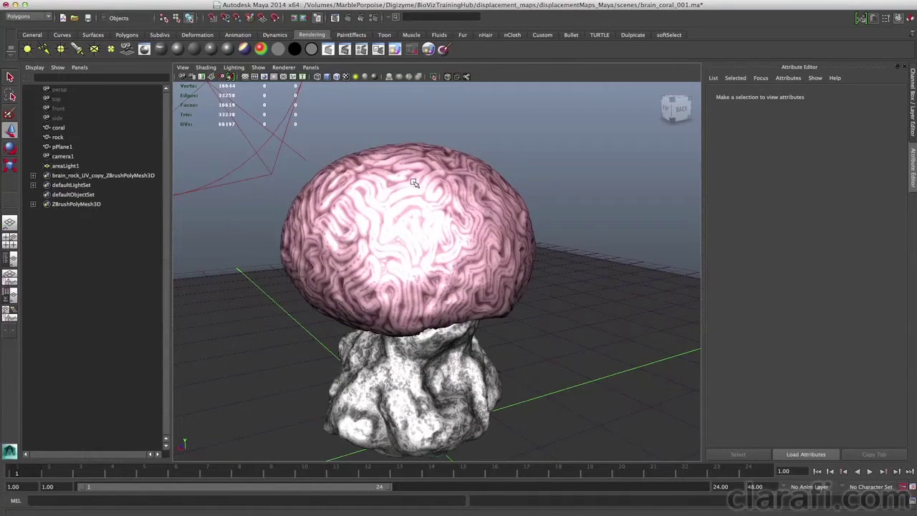
{"action": "scroll", "coordinate": [448, 190], "scroll_direction": "up", "scroll_amount": 1}
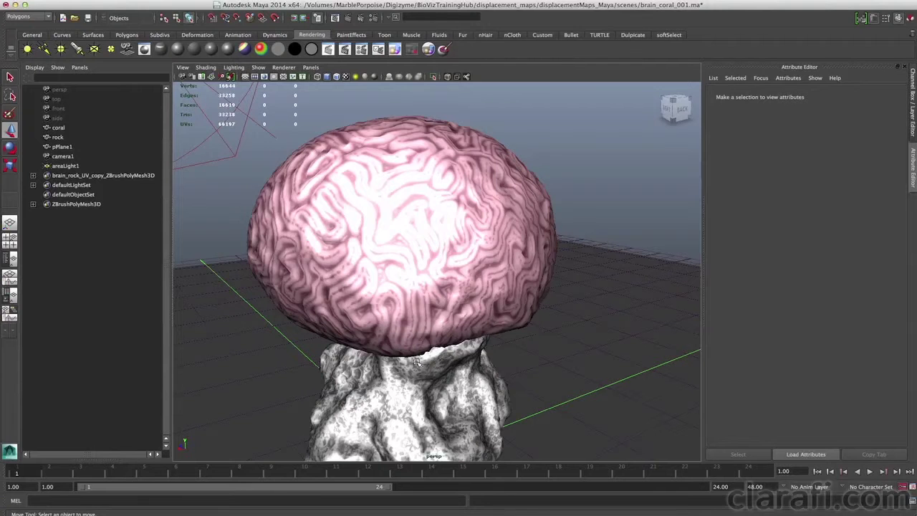
{"action": "left_click", "coordinate": [462, 483]}
{"action": "left_click_drag", "start_coordinate": [463, 481], "coordinate": [442, 13]}
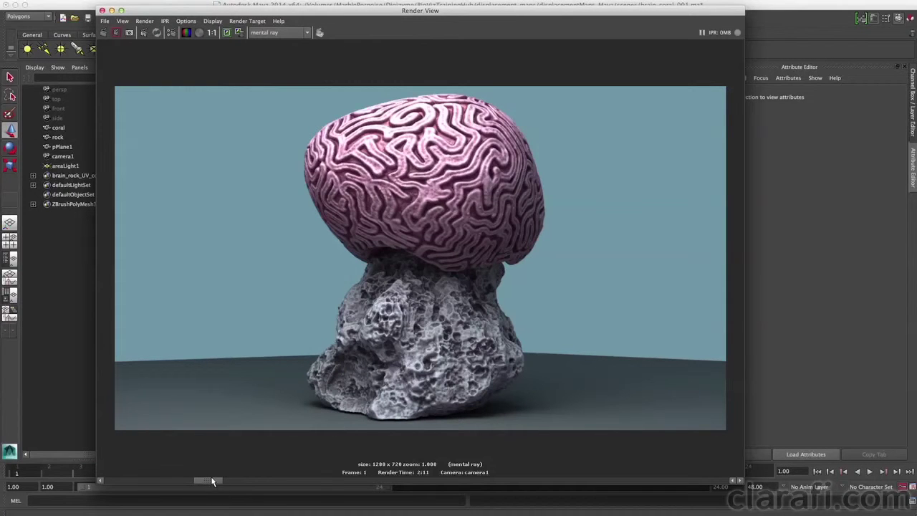
{"action": "left_click_drag", "start_coordinate": [211, 480], "coordinate": [134, 478]}
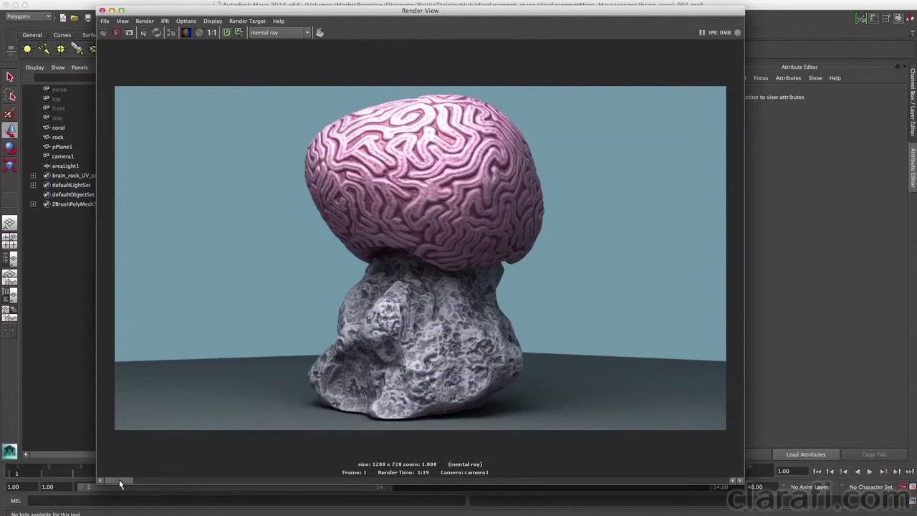
{"action": "left_click_drag", "start_coordinate": [128, 485], "coordinate": [206, 476]}
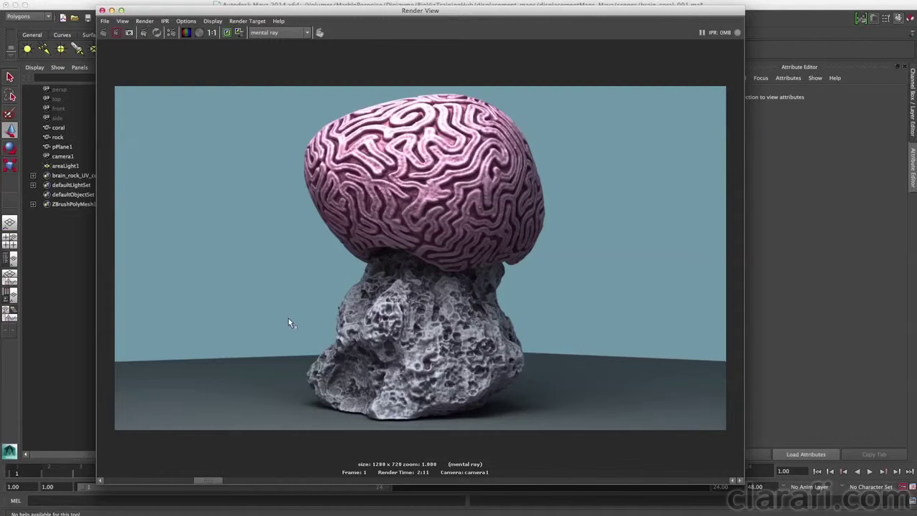
Display the render's alpha channel and scroll the image history to compare stored silhouettes.
{"action": "left_click", "coordinate": [199, 32]}
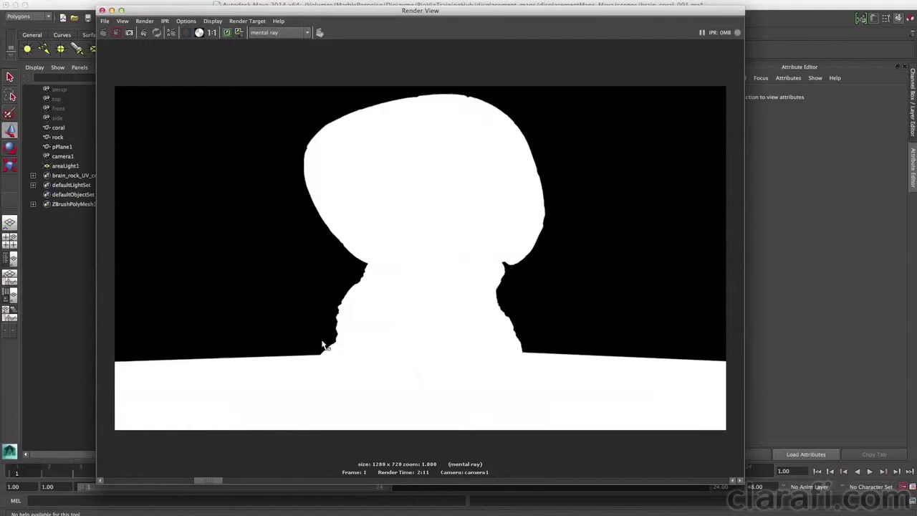
{"action": "left_click_drag", "start_coordinate": [210, 482], "coordinate": [130, 481]}
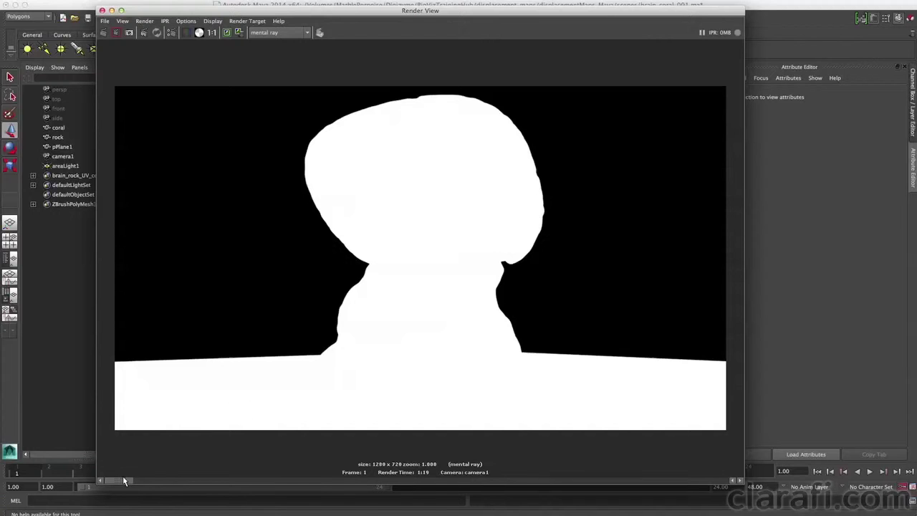
{"action": "left_click_drag", "start_coordinate": [123, 482], "coordinate": [212, 480]}
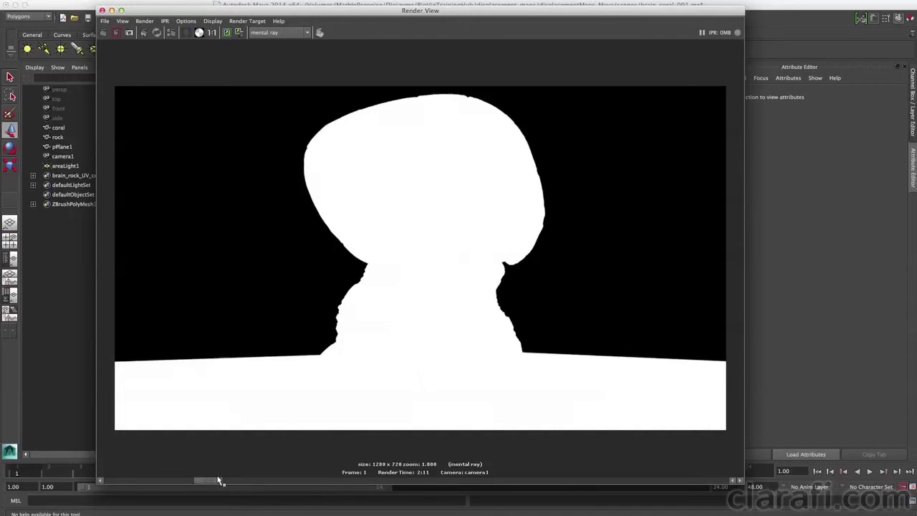
{"action": "mouse_move", "coordinate": [219, 480]}
{"action": "left_mouse_down"}
{"action": "mouse_move", "coordinate": [229, 483]}
{"action": "mouse_move", "coordinate": [175, 482]}
{"action": "mouse_move", "coordinate": [212, 485]}
{"action": "left_mouse_up"}
Return the Render View to RGB, minimise it, and reframe the textured coral lower and closer.
{"action": "left_click", "coordinate": [186, 33]}
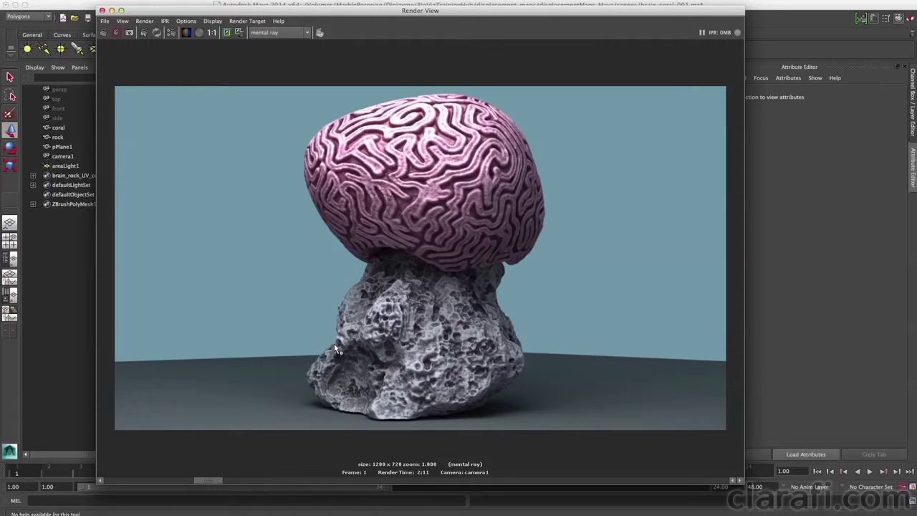
{"action": "double_click", "coordinate": [489, 10]}
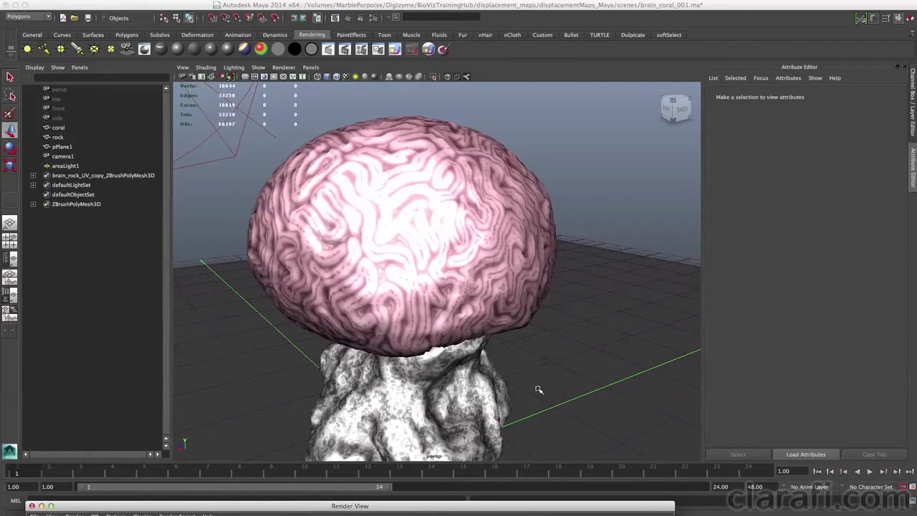
{"action": "scroll", "coordinate": [246, 327], "scroll_direction": "down", "scroll_amount": 5}
{"action": "left_click_drag", "start_coordinate": [354, 343], "coordinate": [388, 345], "text": "alt"}
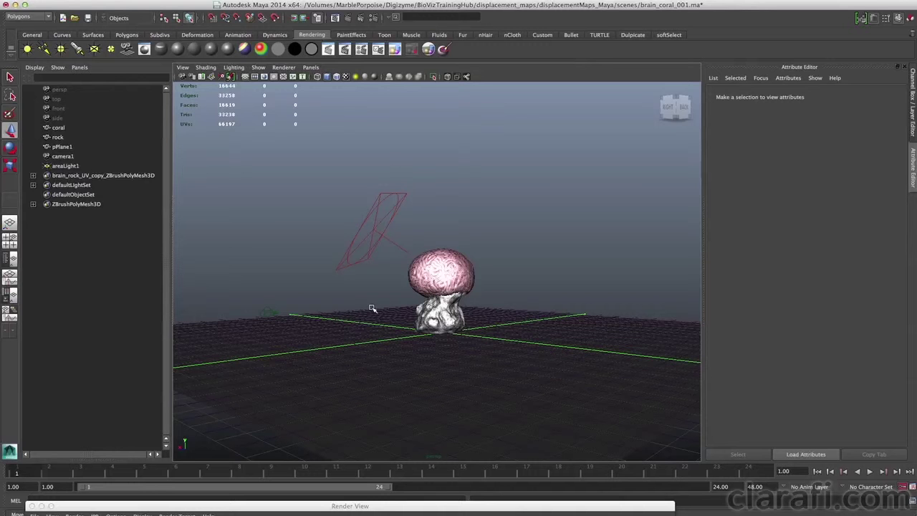
{"action": "right_click_drag", "start_coordinate": [334, 313], "coordinate": [436, 351], "text": "alt"}
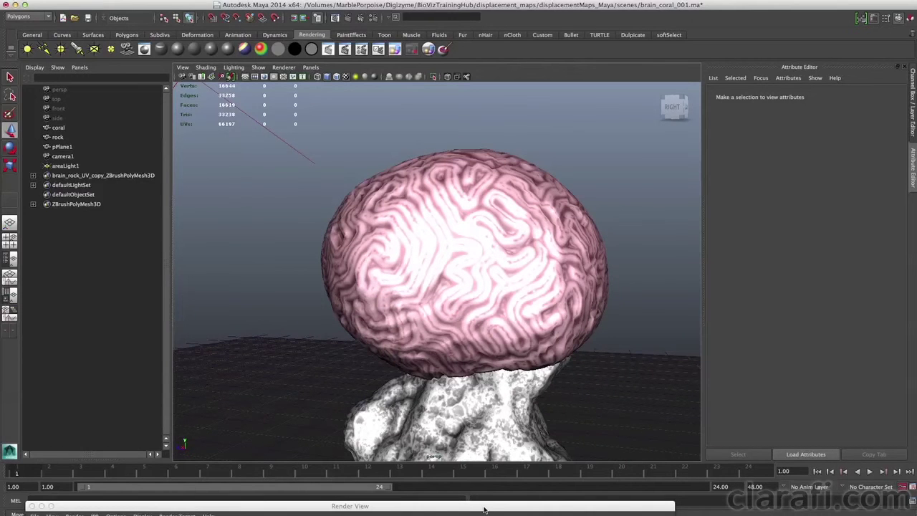
Drag the minimised Render View back up to show the full-colour displaced coral render.
{"action": "left_click_drag", "start_coordinate": [486, 511], "coordinate": [547, 31]}
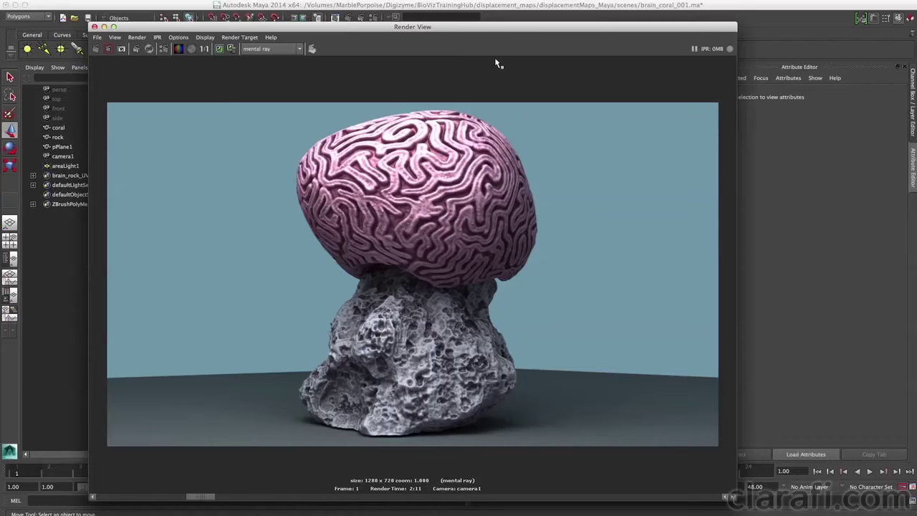